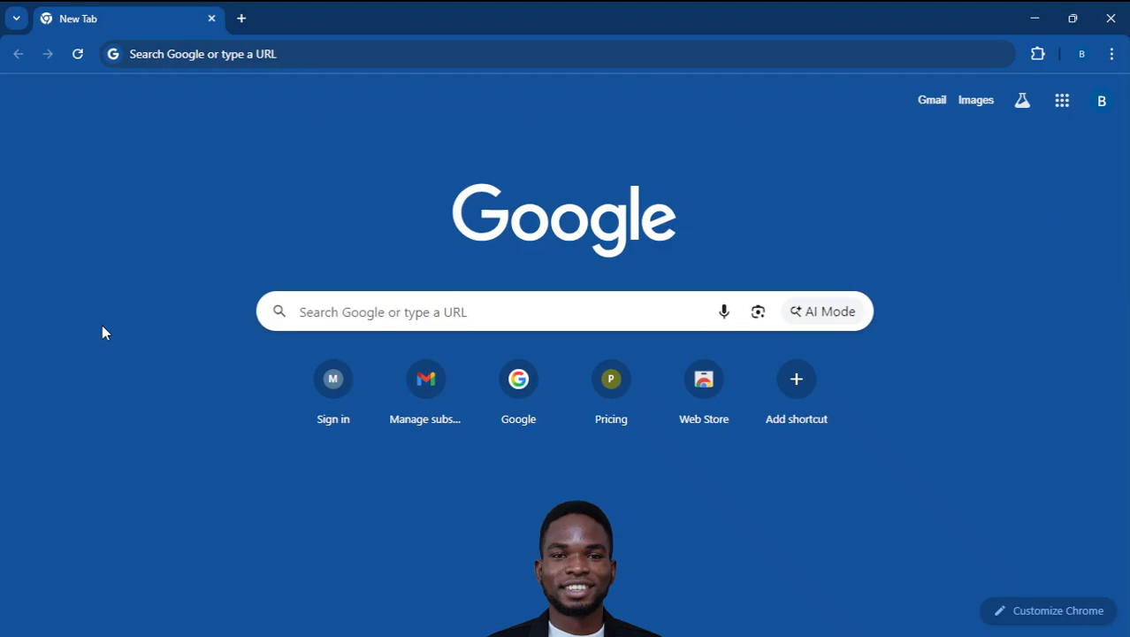
Step: Search Google for 'gemini ai pro for students' and open the Gemini student Pro plan page
left_click(287, 54)
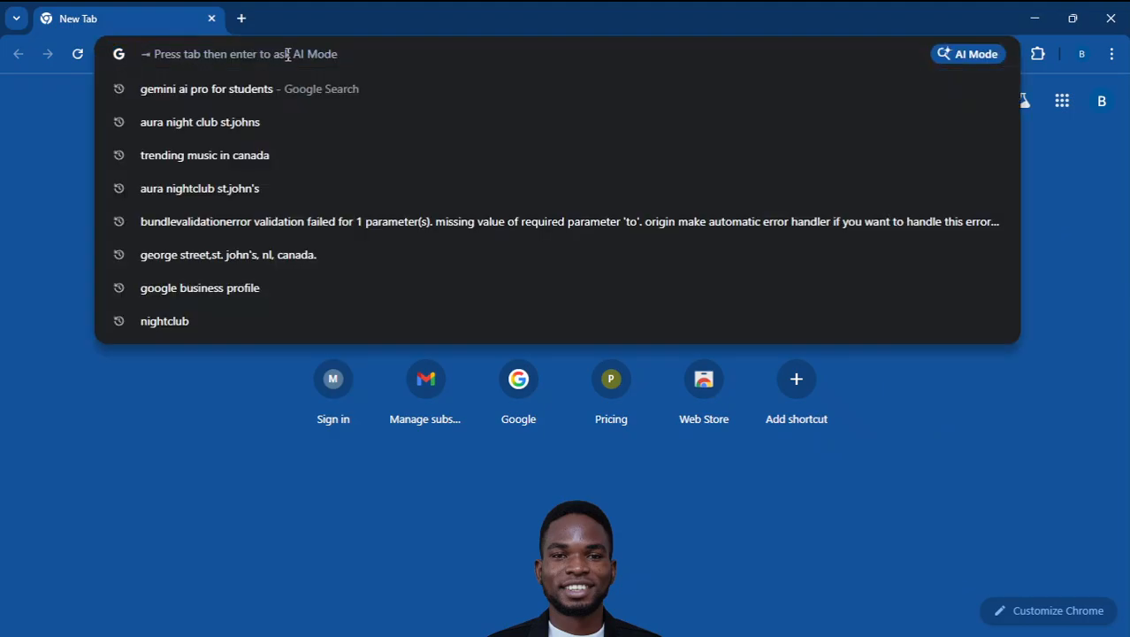
type("gemi")
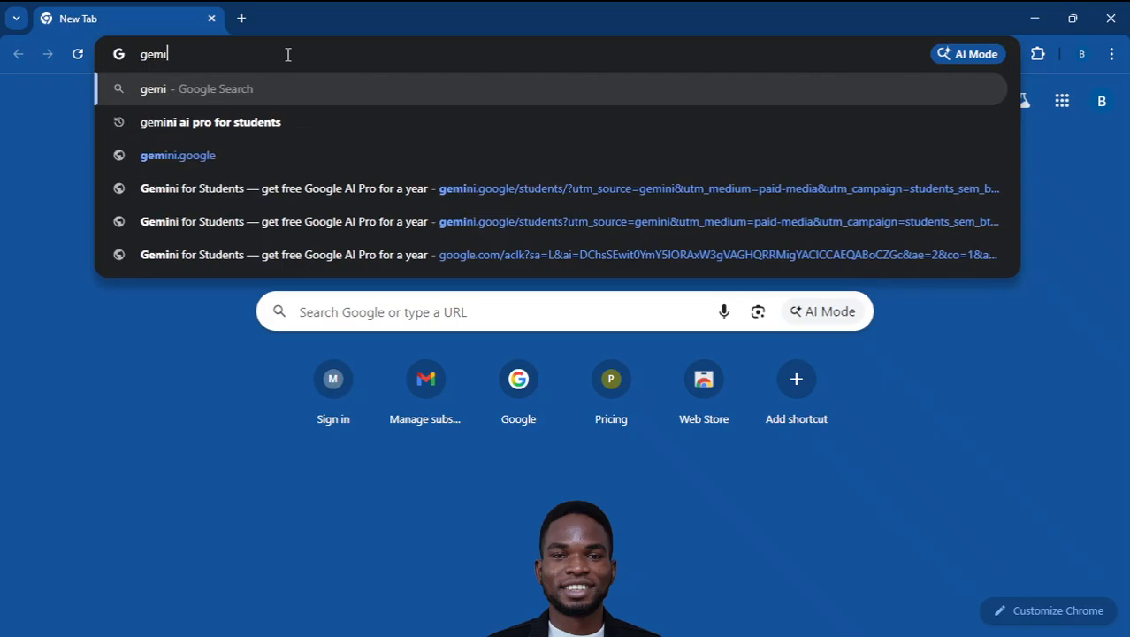
type("ni ai pro fo")
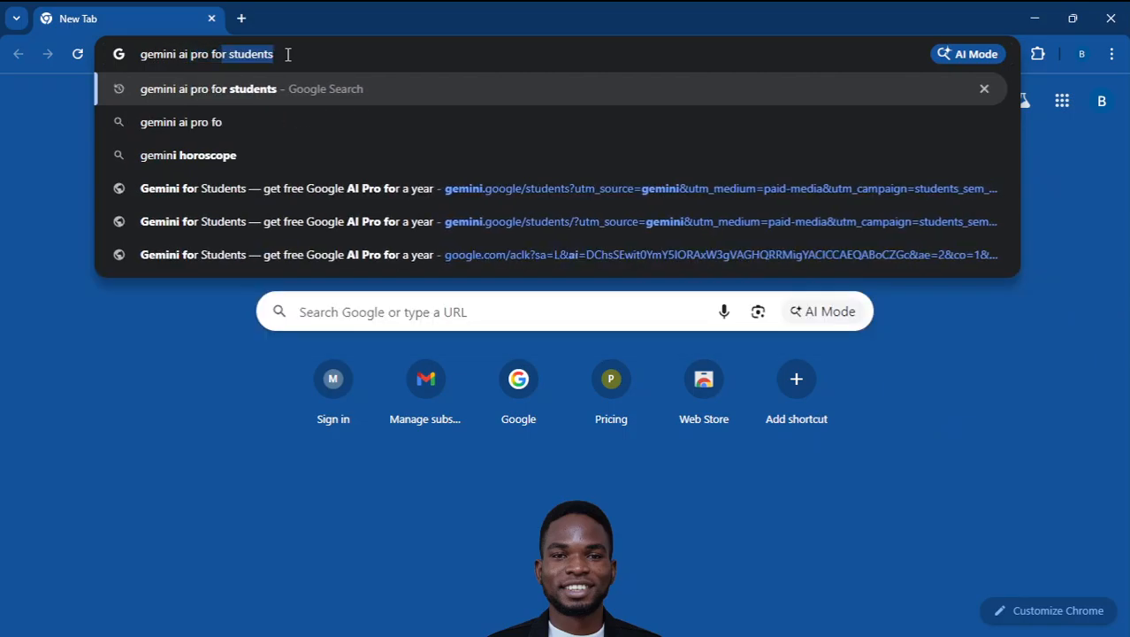
type("r students")
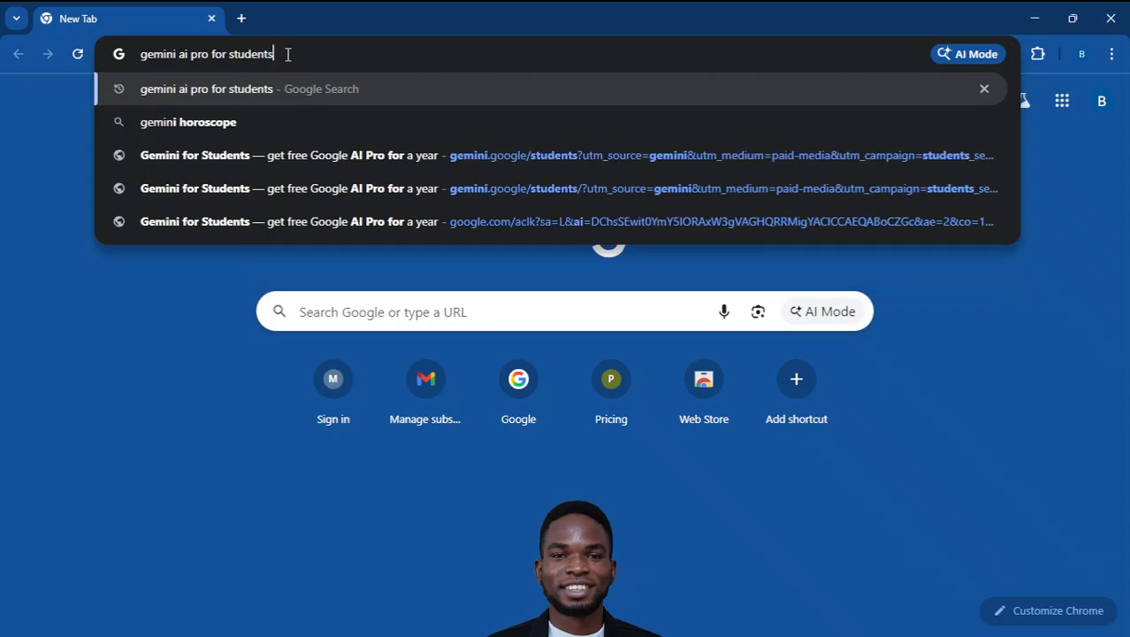
key("Return")
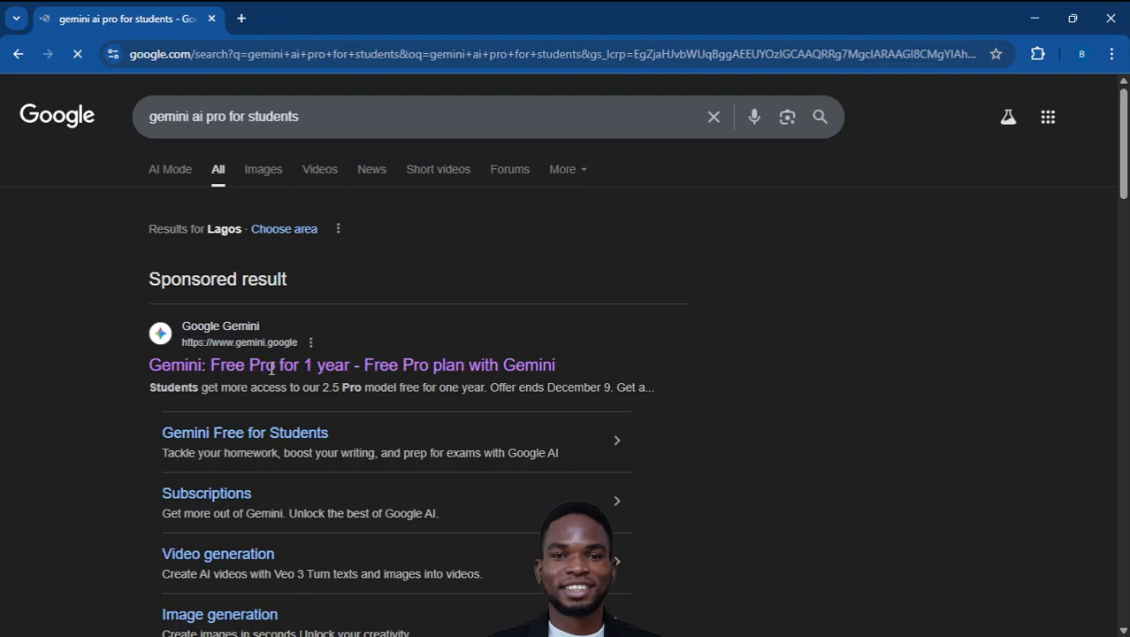
scroll(285, 370, "down", 2)
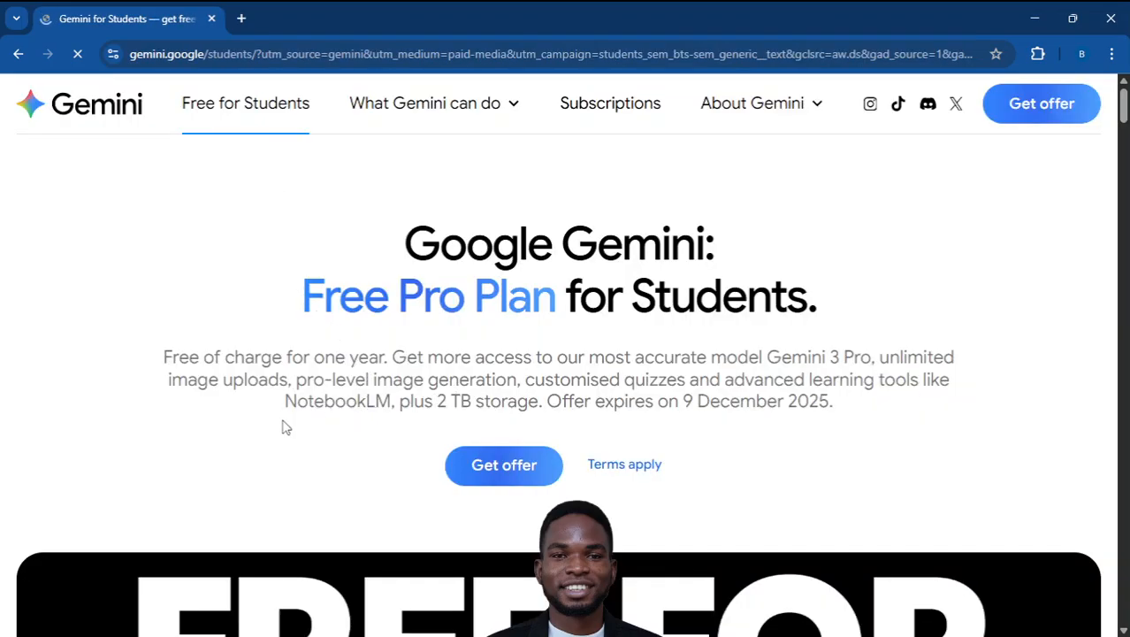
Step: Read the Gemini free Pro plan for students page and take up the offer
scroll(292, 412, "down", 1)
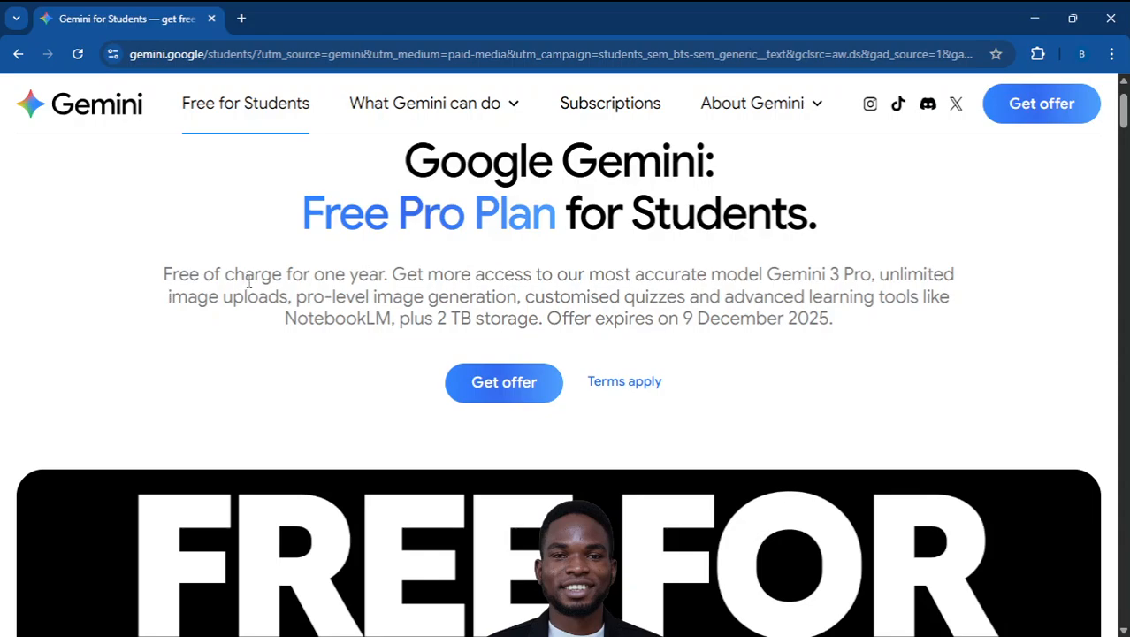
scroll(266, 310, "up", 1)
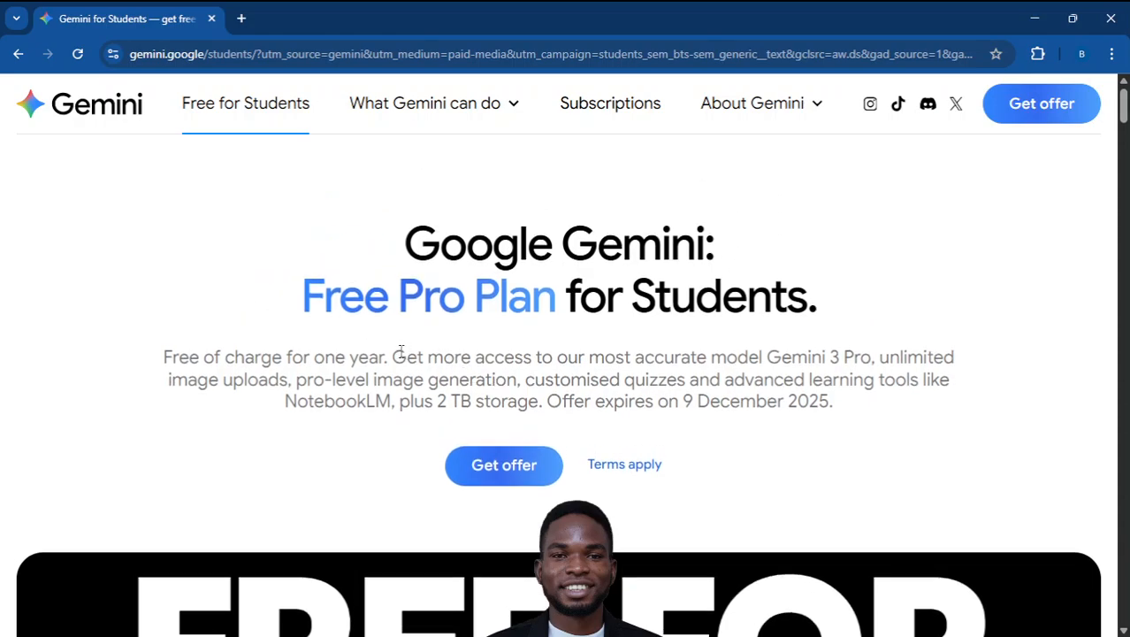
left_click_drag(392, 355, 852, 359)
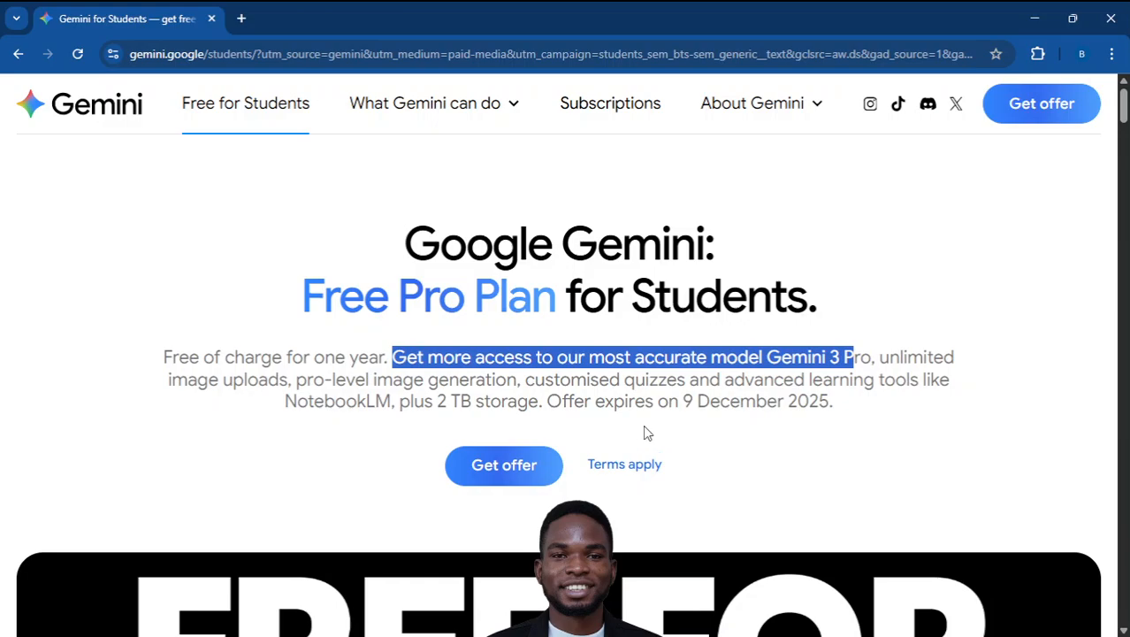
scroll(645, 432, "down", 1)
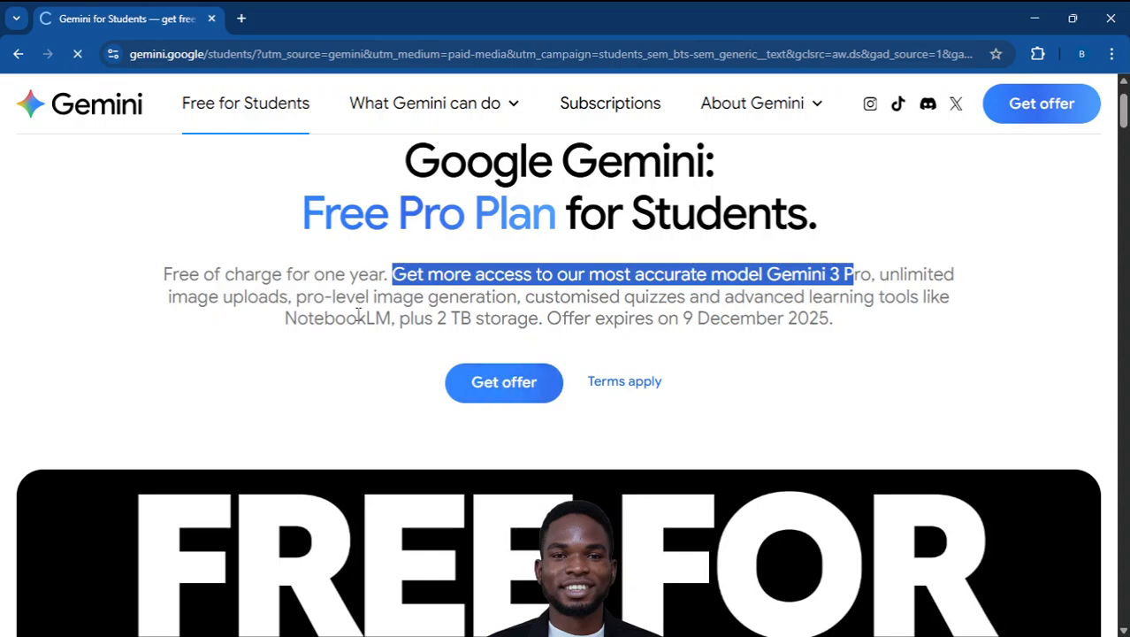
left_click(505, 392)
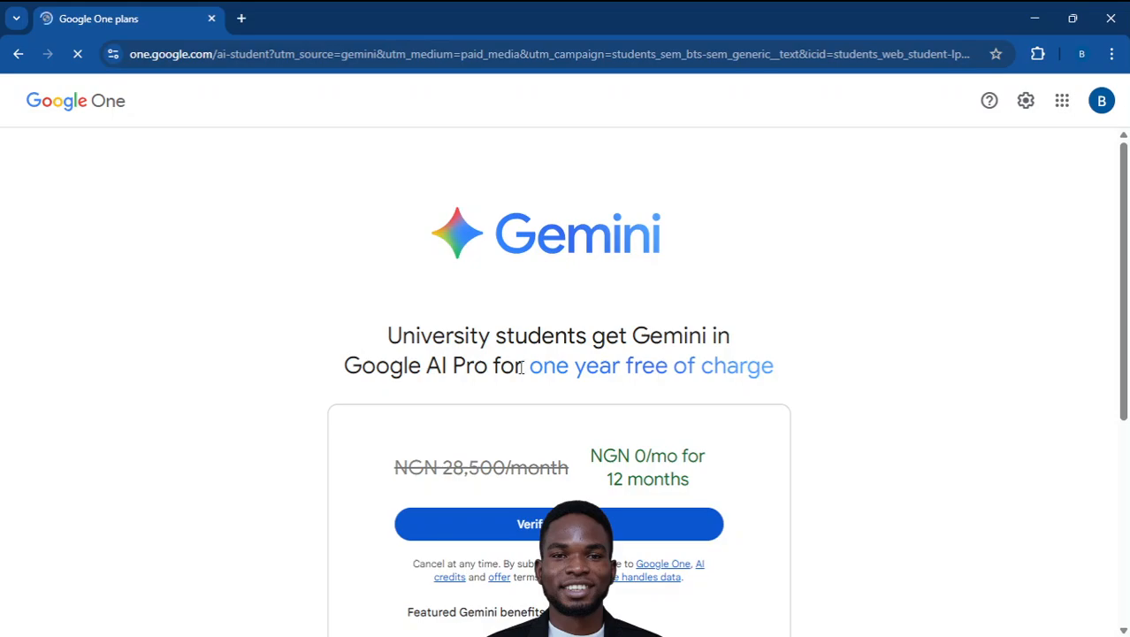
Step: On the Google One AI Pro for students plan page, start the eligibility check to open SheerID
scroll(727, 382, "down", 2)
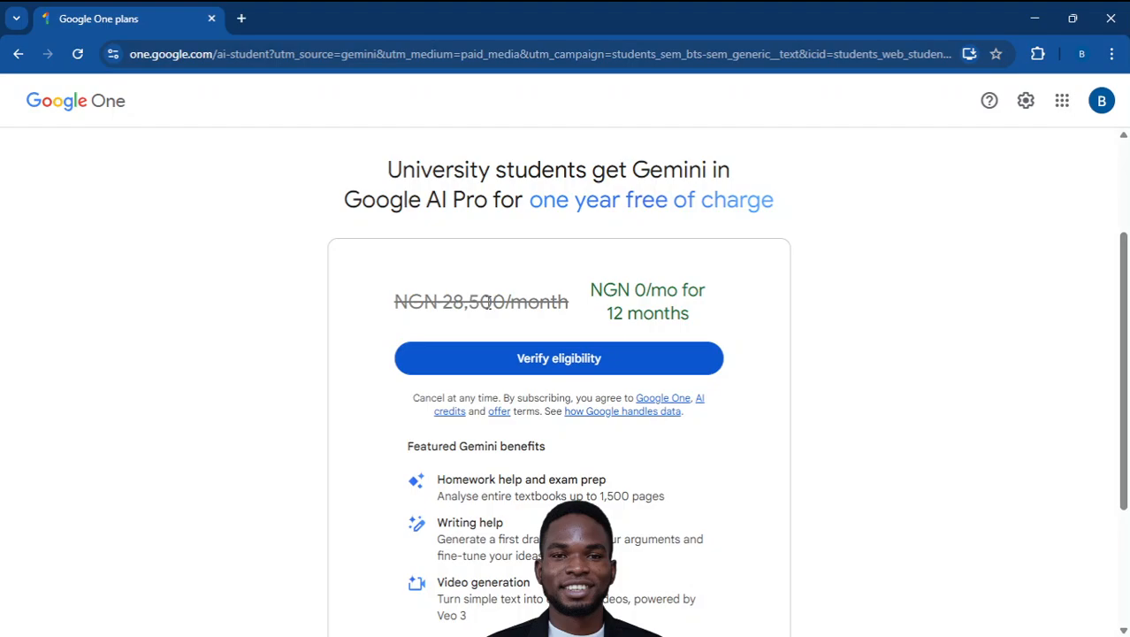
scroll(490, 305, "up", 2)
scroll(497, 318, "down", 3)
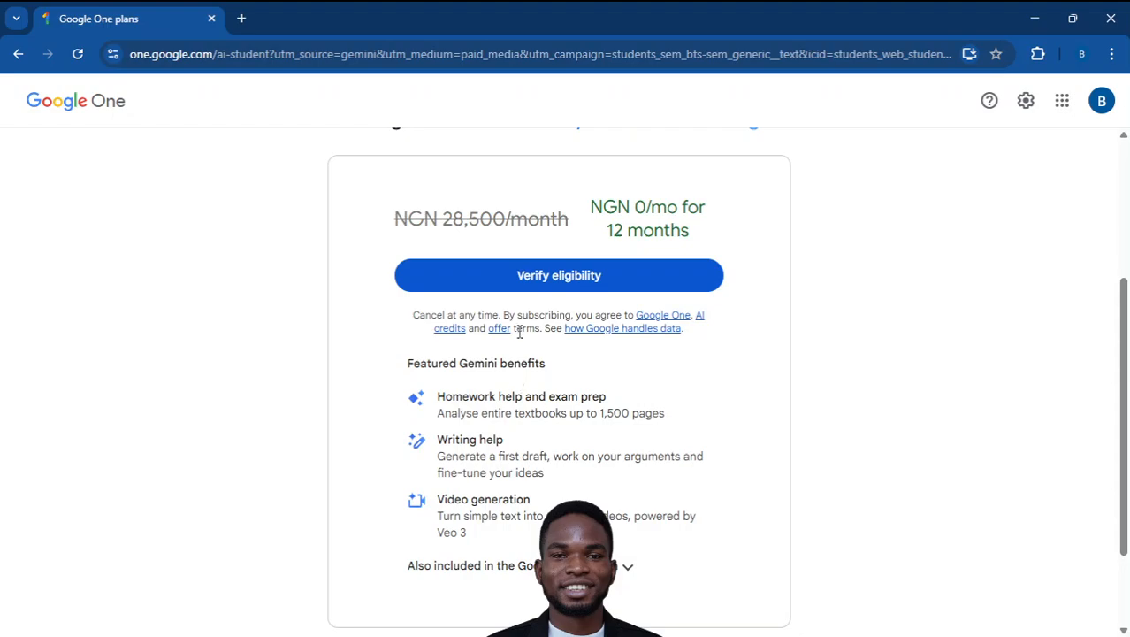
left_click(541, 289)
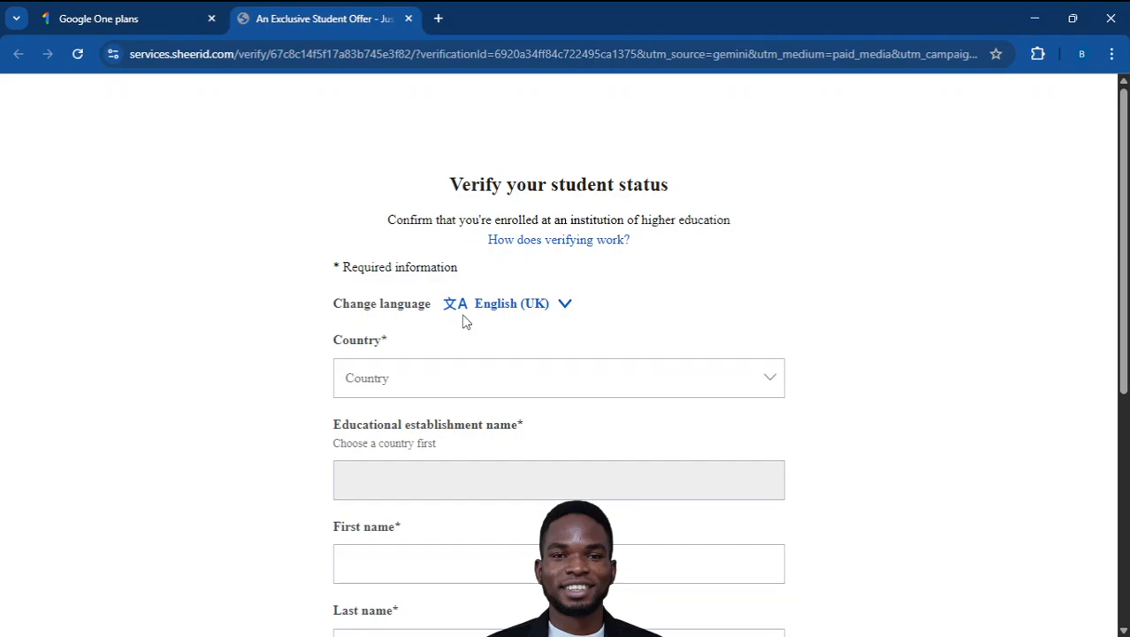
Step: Set the country to Nigeria and the school to Federal University, Oye-Ekiti
left_click(479, 370)
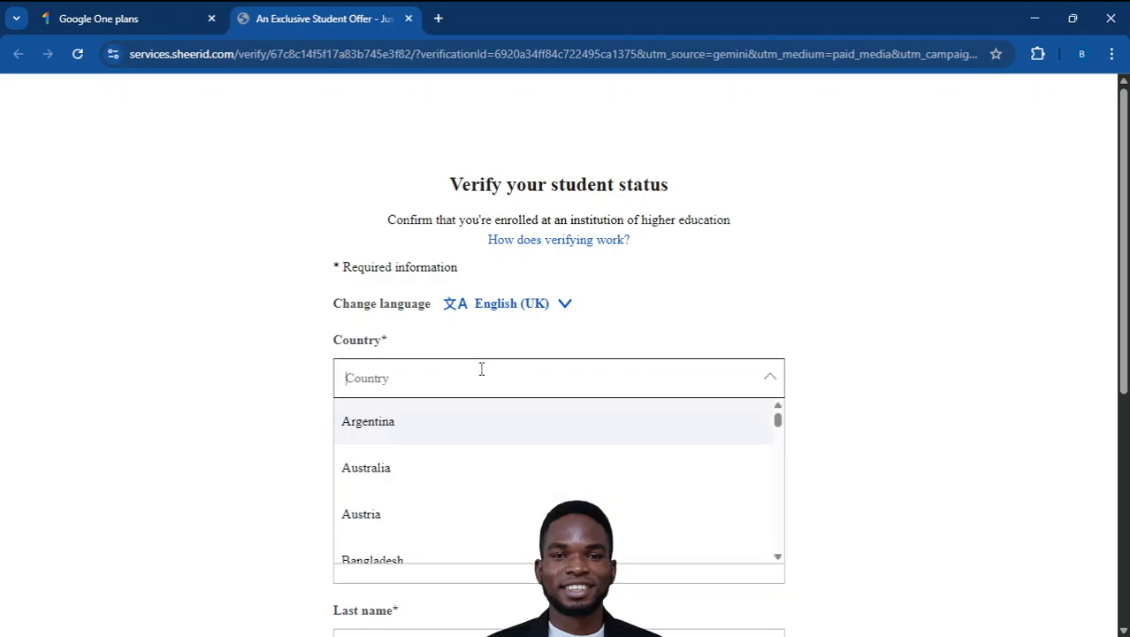
type("Nigeria")
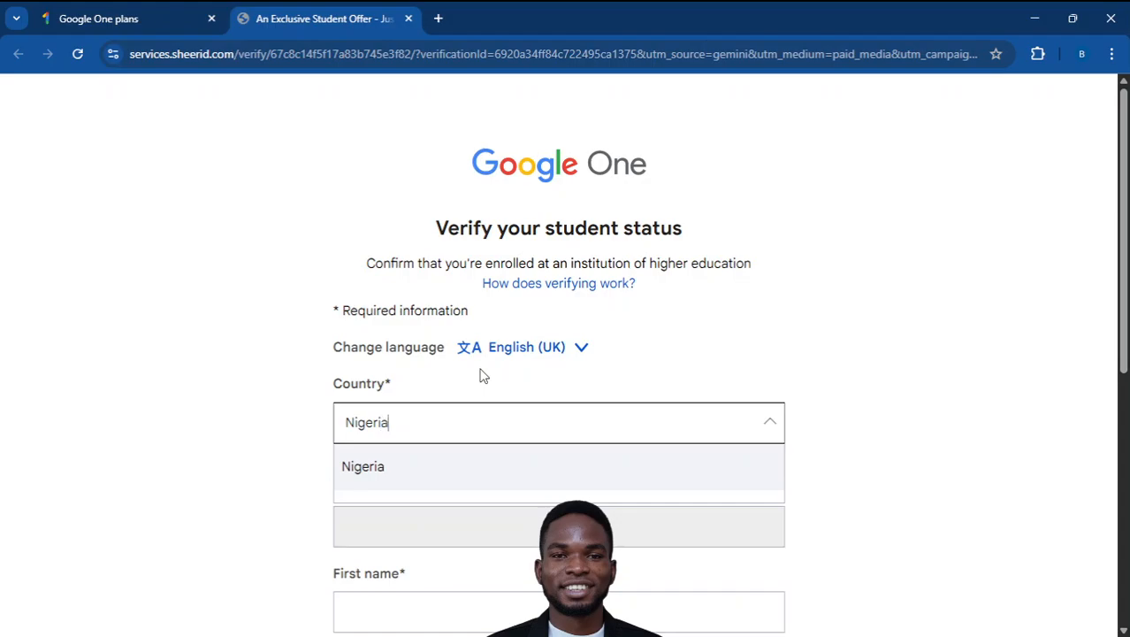
left_click(379, 474)
scroll(353, 459, "down", 1)
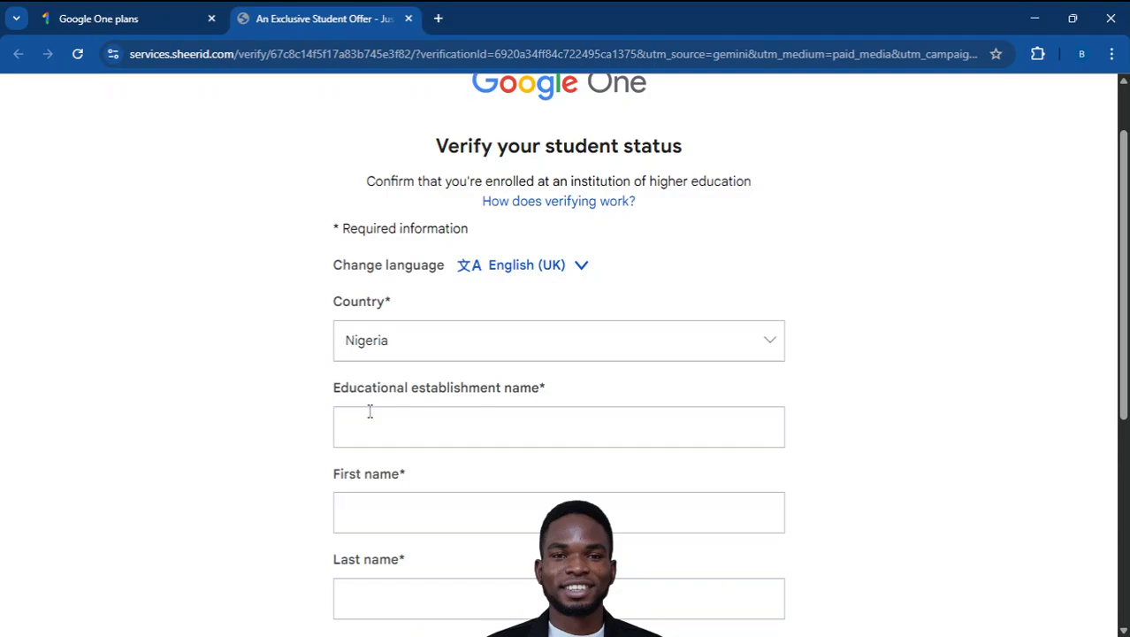
left_click(432, 427)
type("oye")
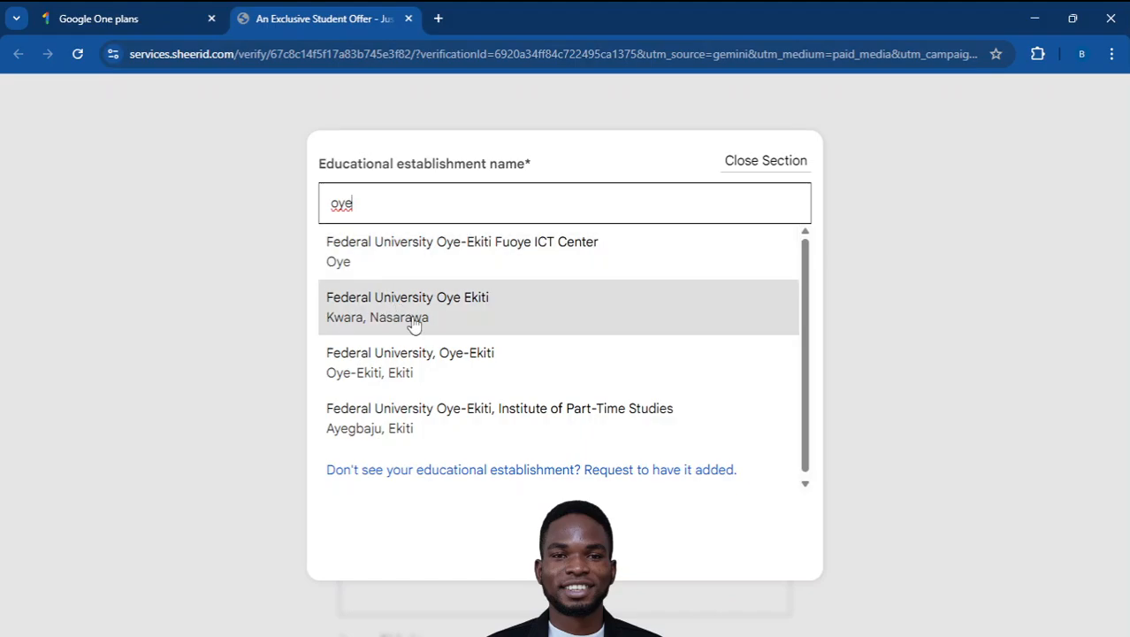
left_click(429, 373)
Step: Fill in the student's first and last name and birth day 20
scroll(405, 373, "down", 3)
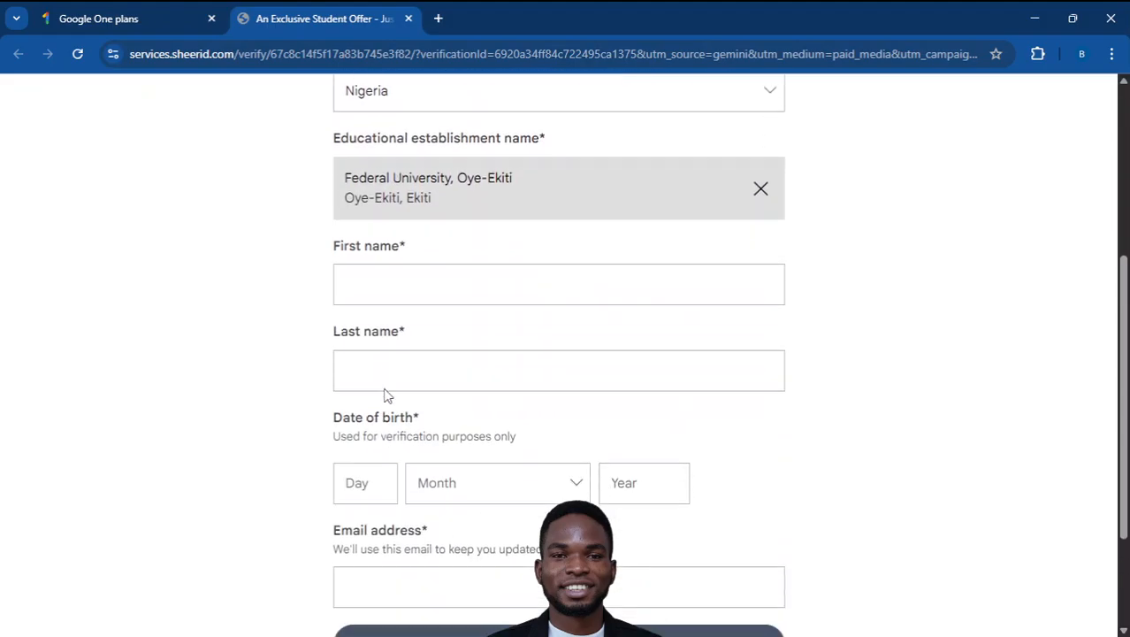
left_click(374, 290)
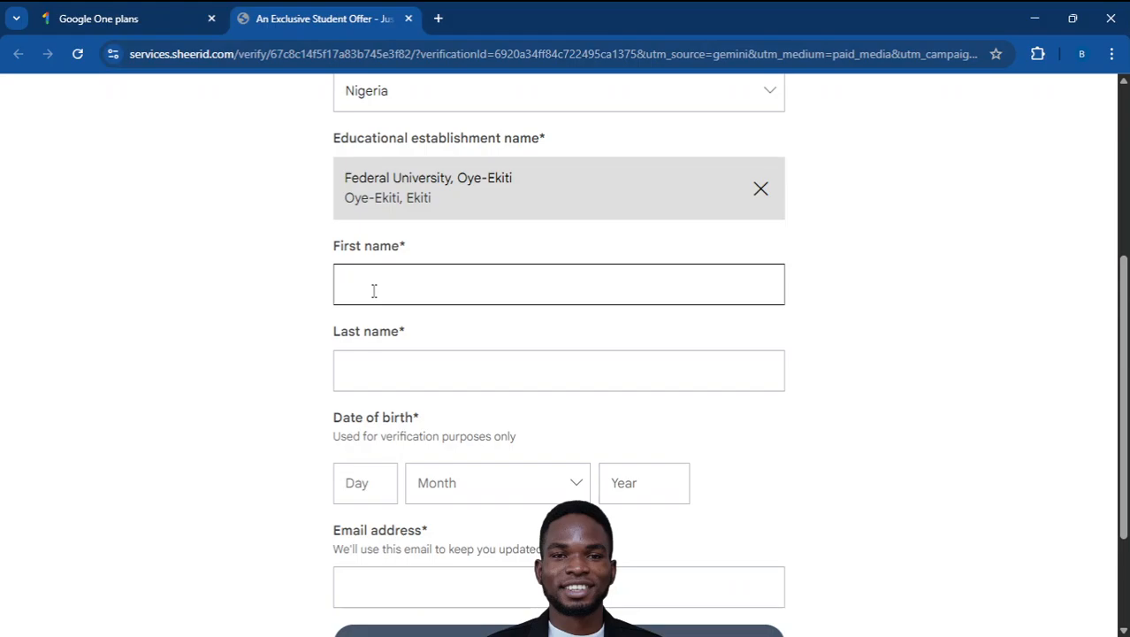
left_click(444, 367)
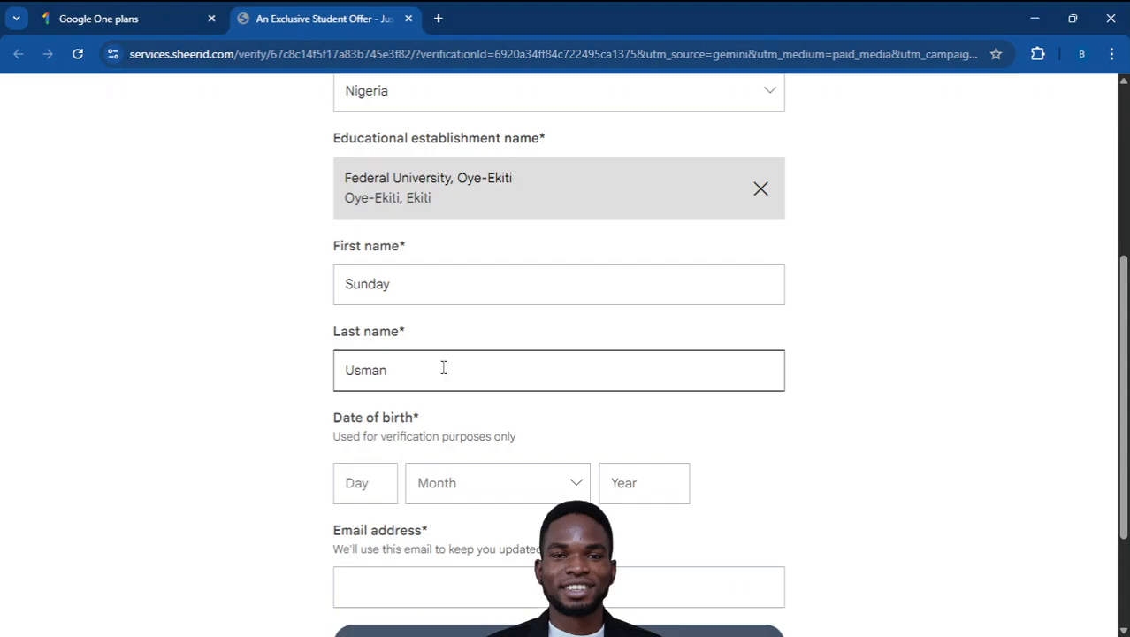
left_click(384, 475)
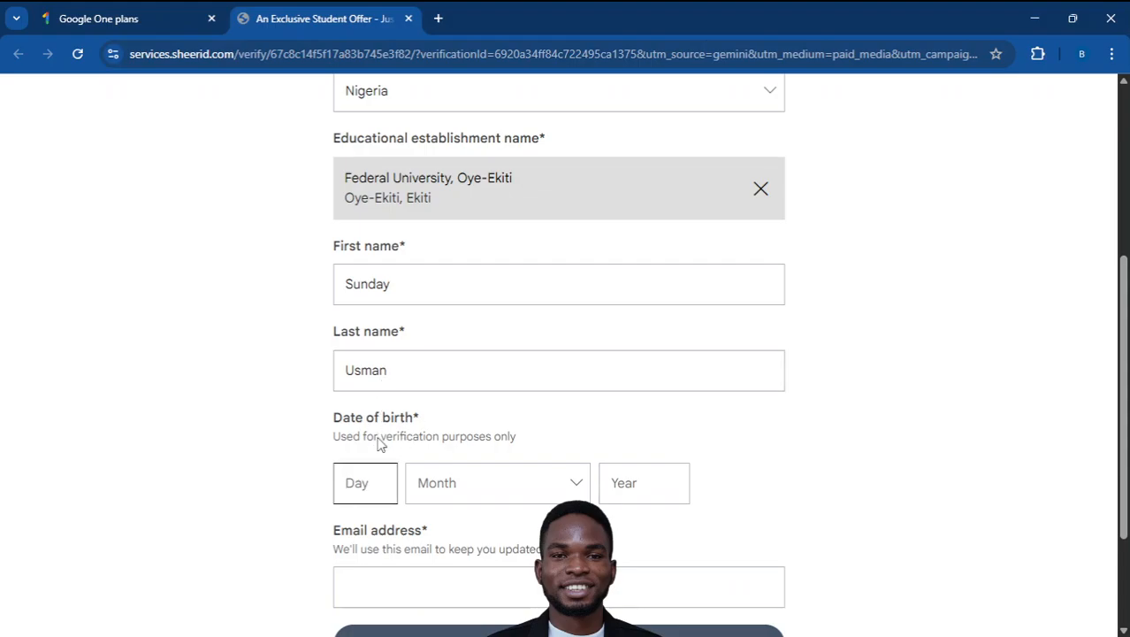
type("20")
Step: Choose May as birth month, enter the birth year, and fill in the contact e-mail
left_click(478, 470)
scroll(469, 542, "down", 3)
scroll(470, 550, "up", 2)
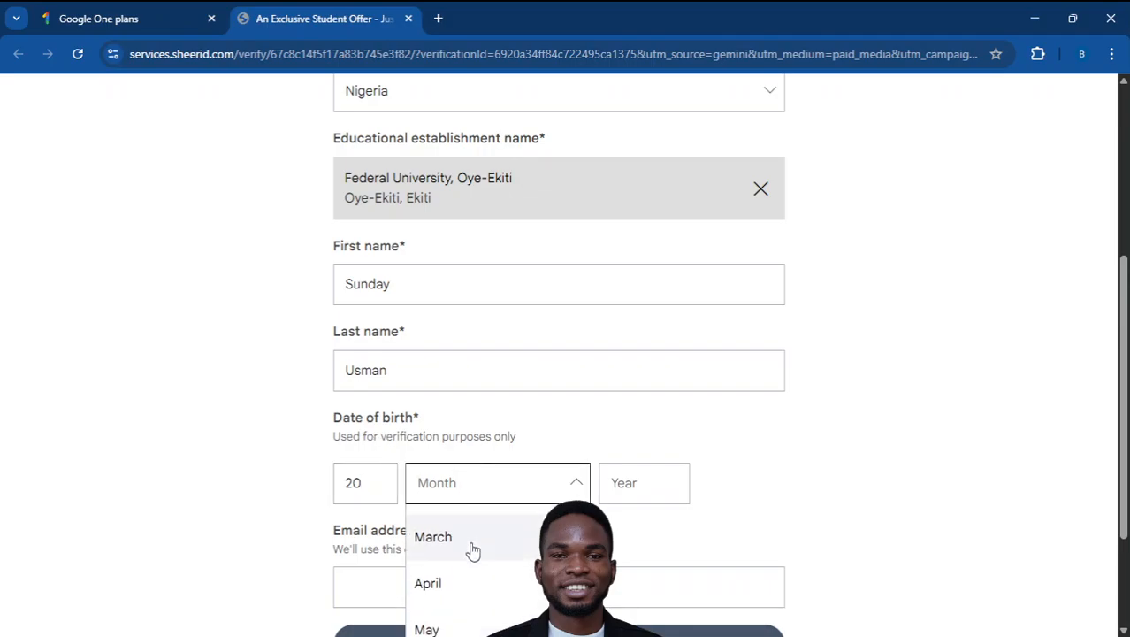
scroll(476, 601, "down", 2)
left_click(474, 560)
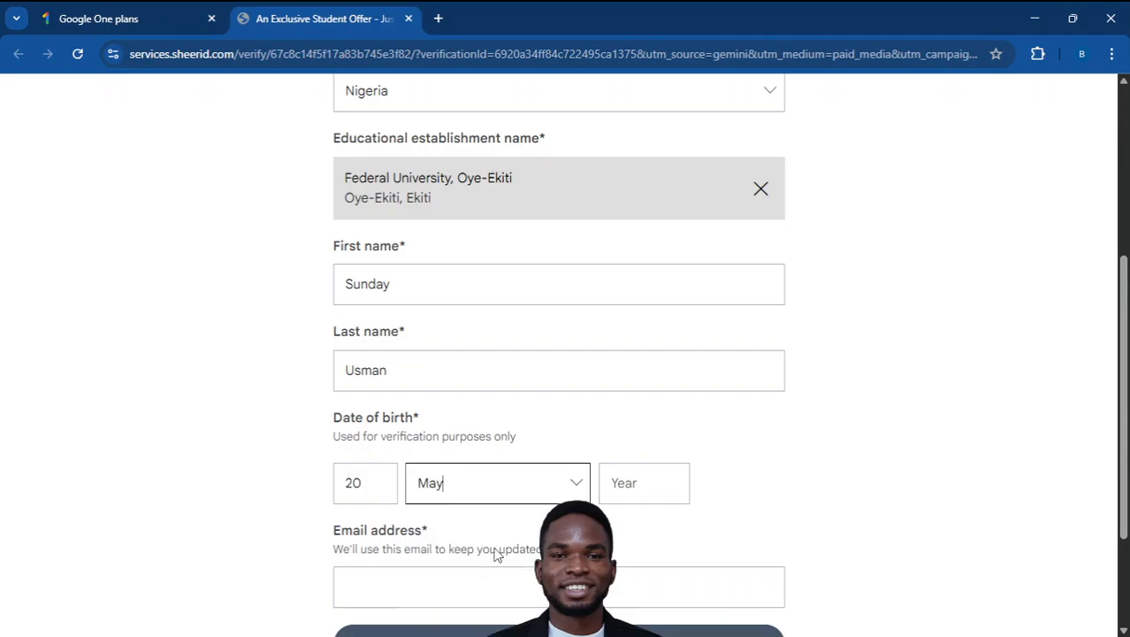
left_click(623, 480)
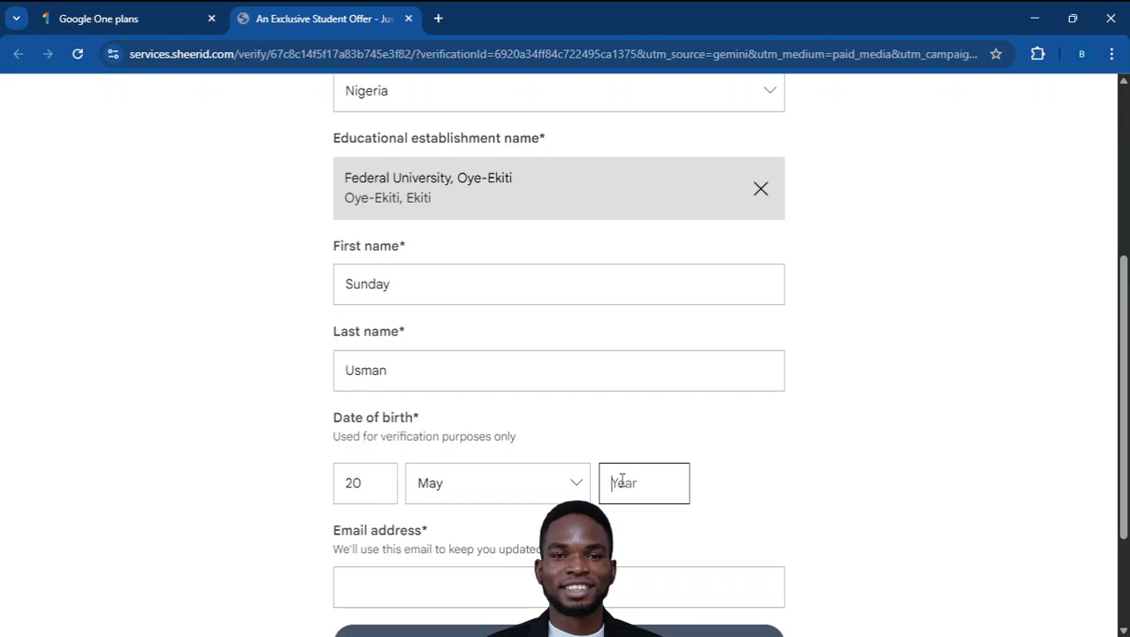
type("2003")
left_click(772, 480)
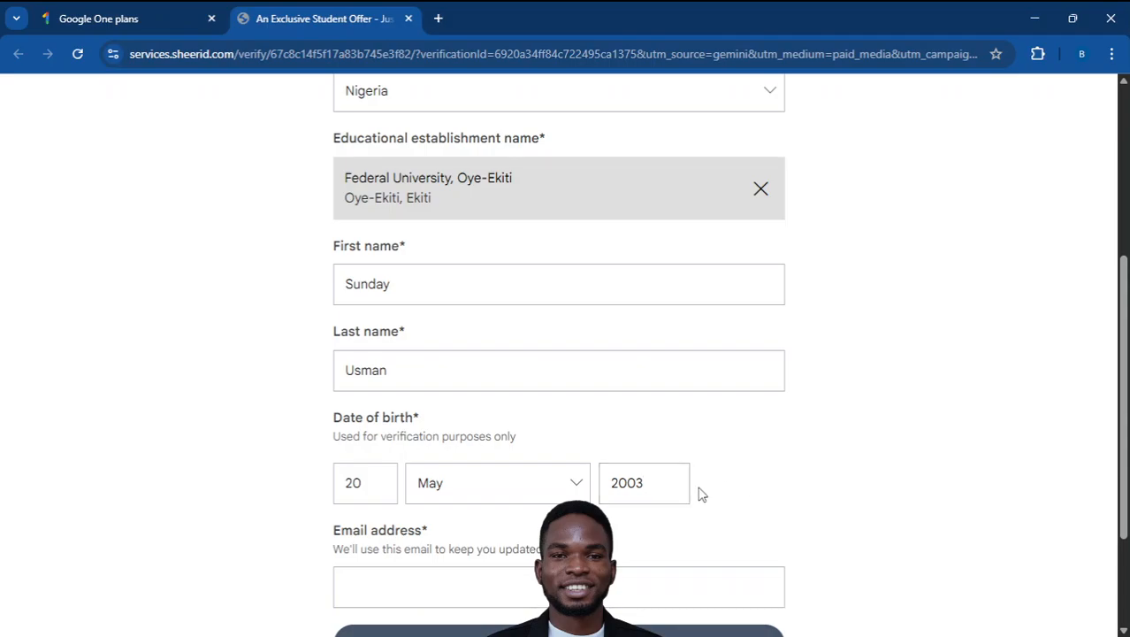
scroll(531, 442, "down", 2)
left_click(498, 427)
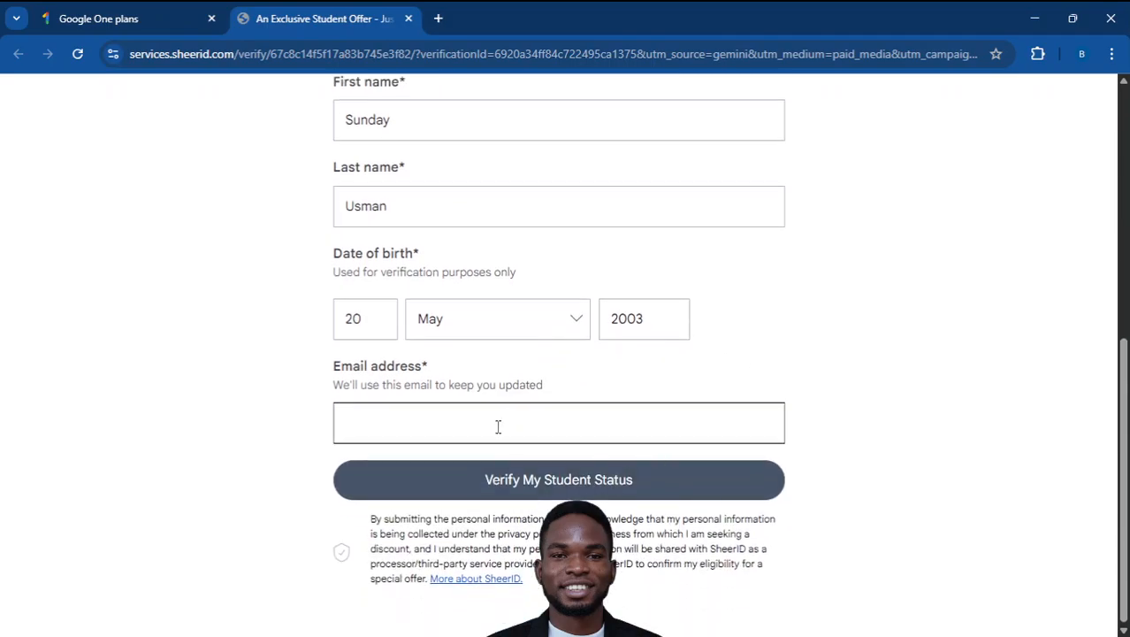
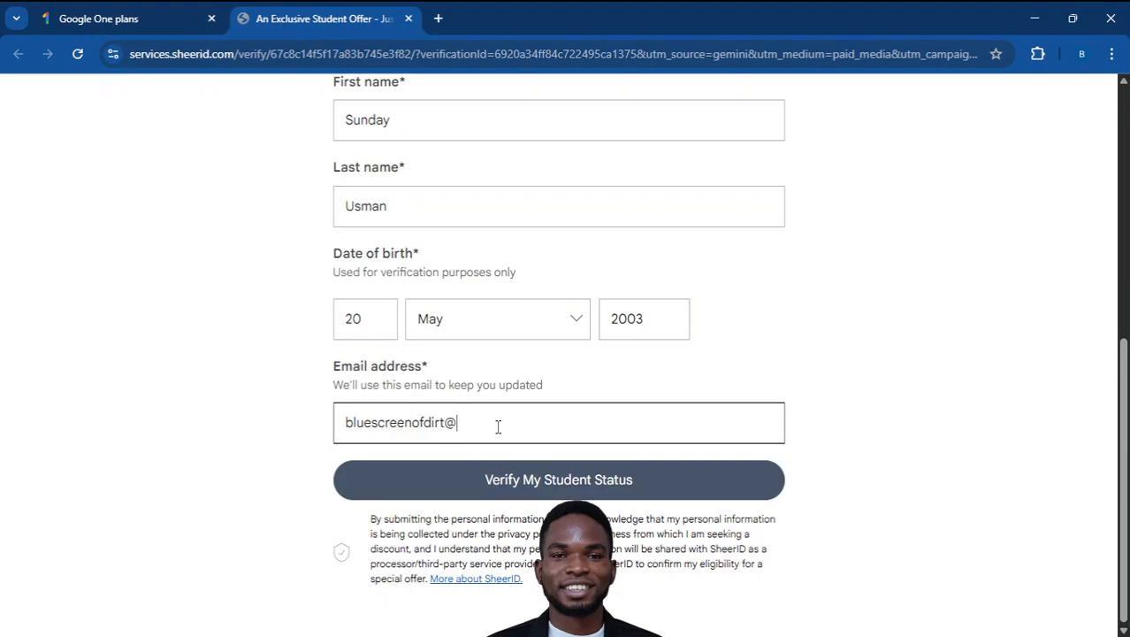
Step: Submit the student form and sign in to the academic institution with the university e-mail address
left_click(515, 485)
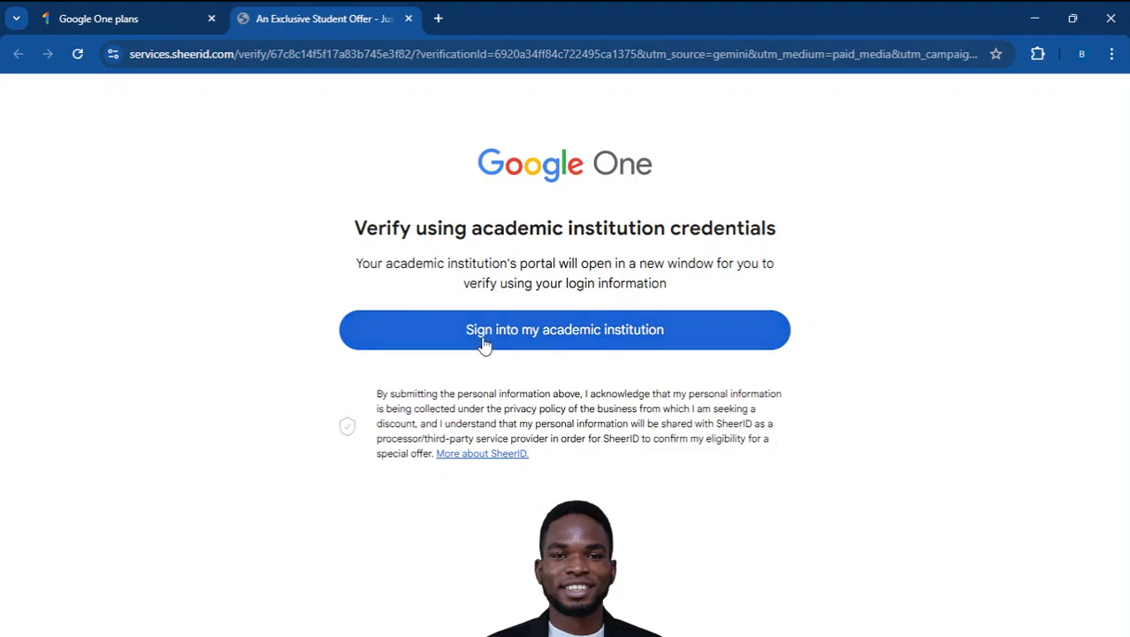
left_click(565, 341)
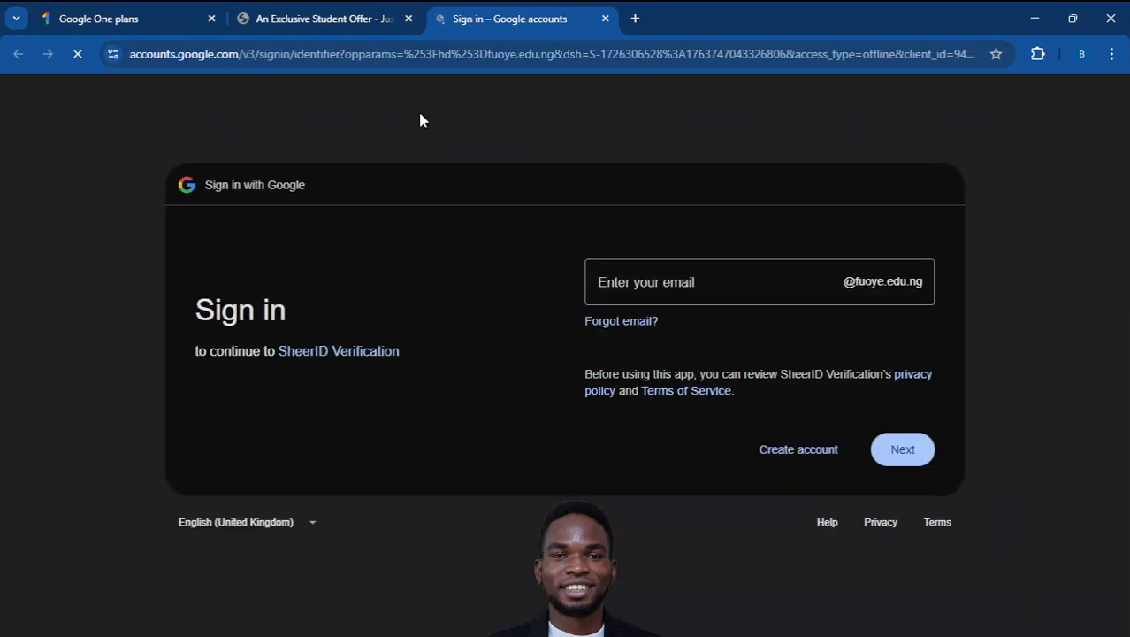
left_click(666, 287)
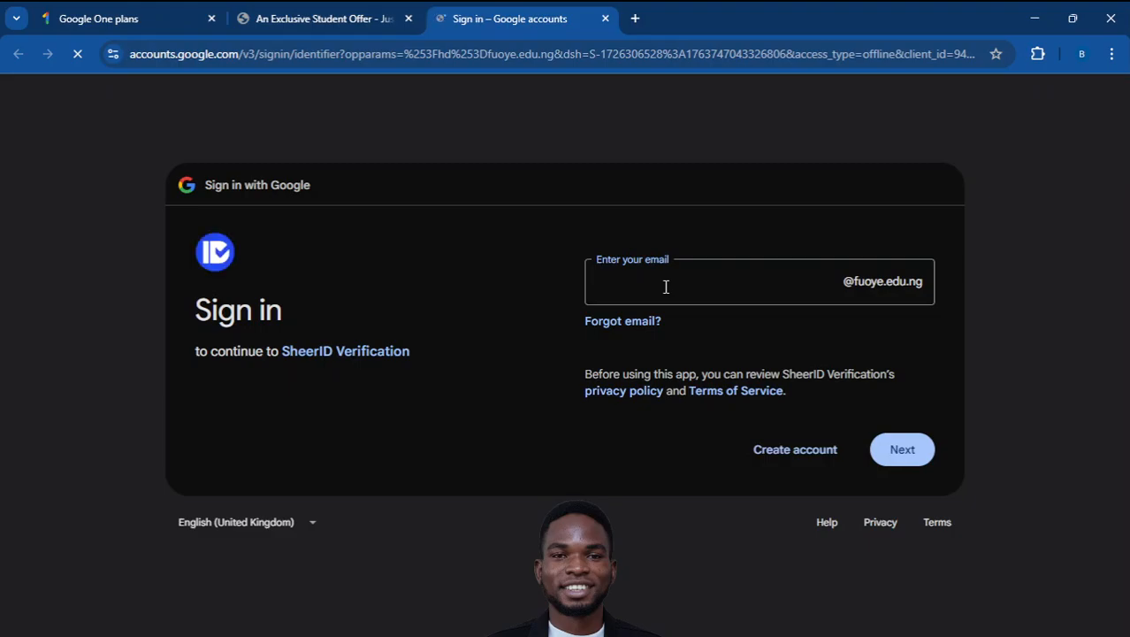
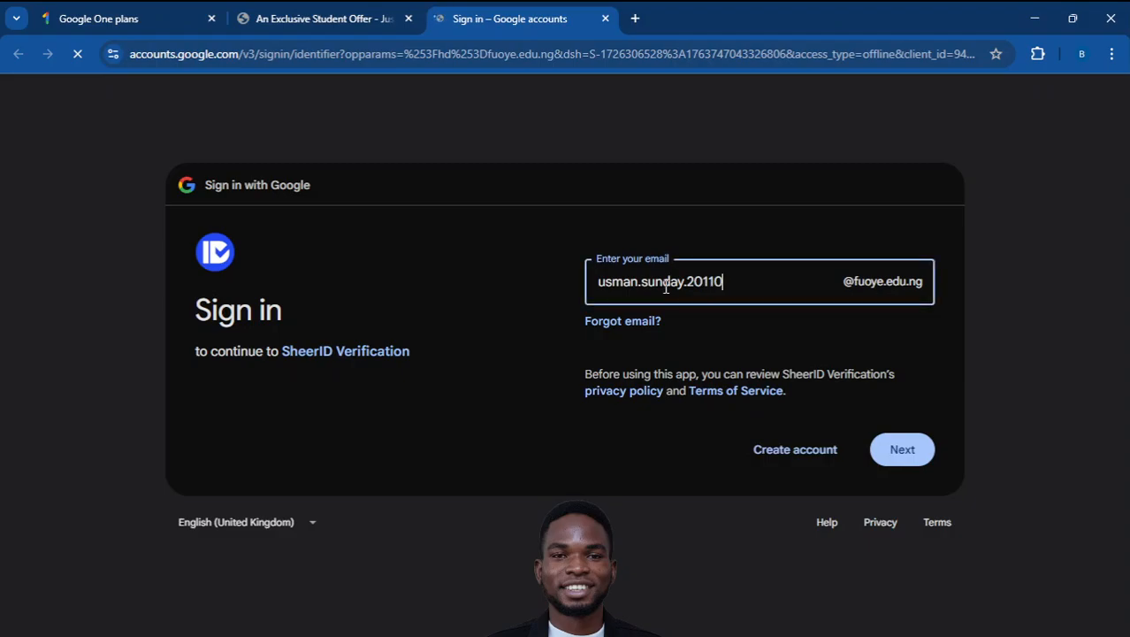
left_click(919, 459)
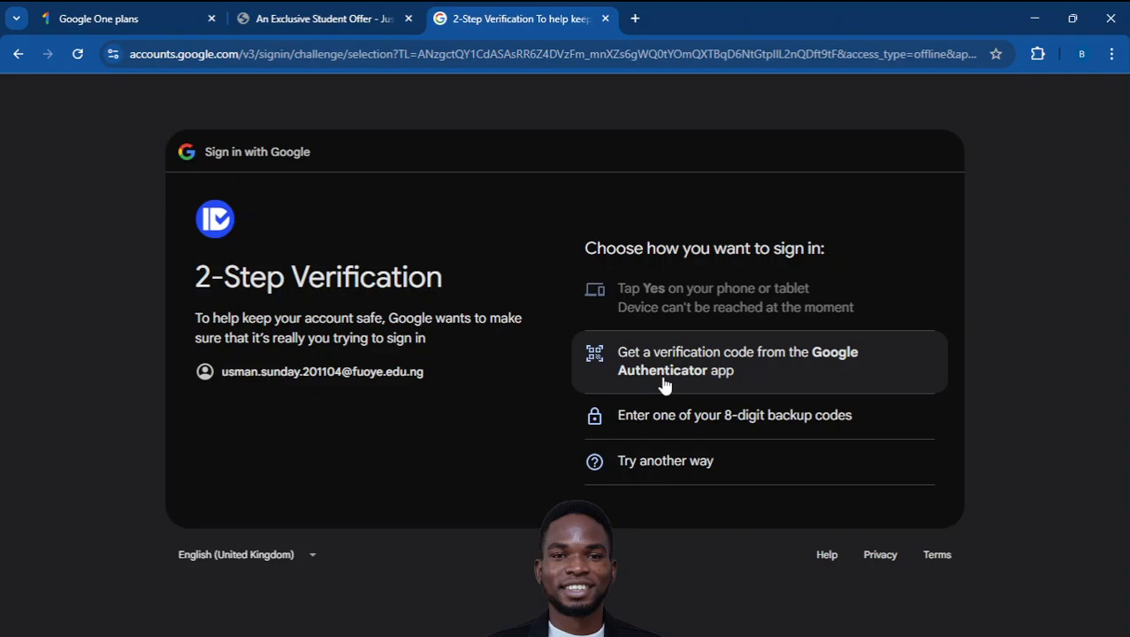
Step: Complete 2-Step Verification using a Google Authenticator app code
left_click(665, 384)
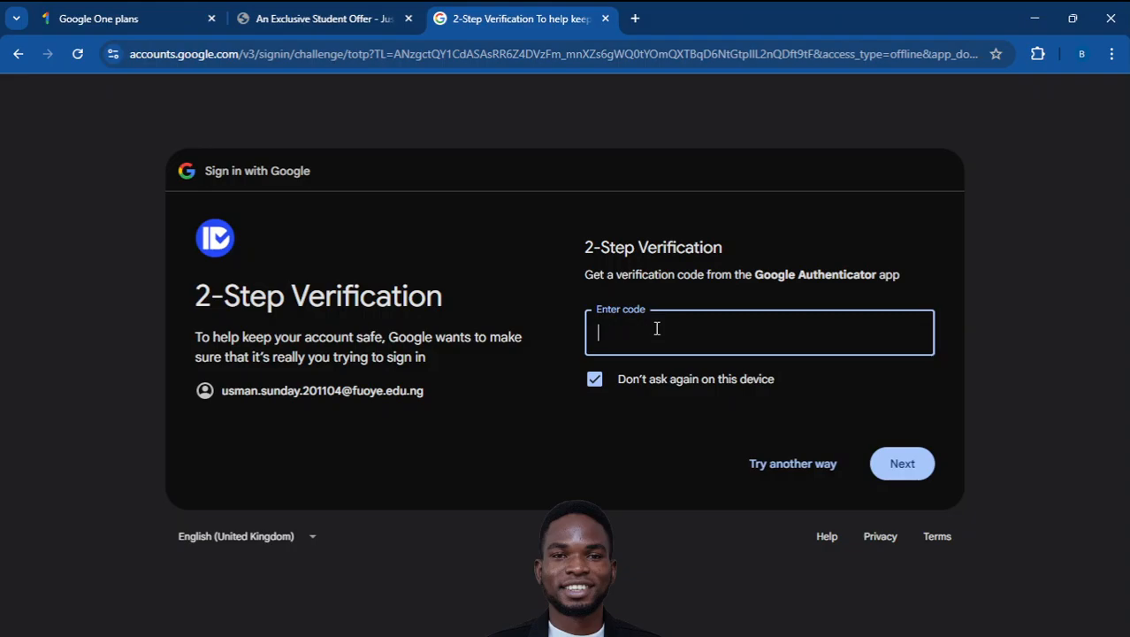
key("Return")
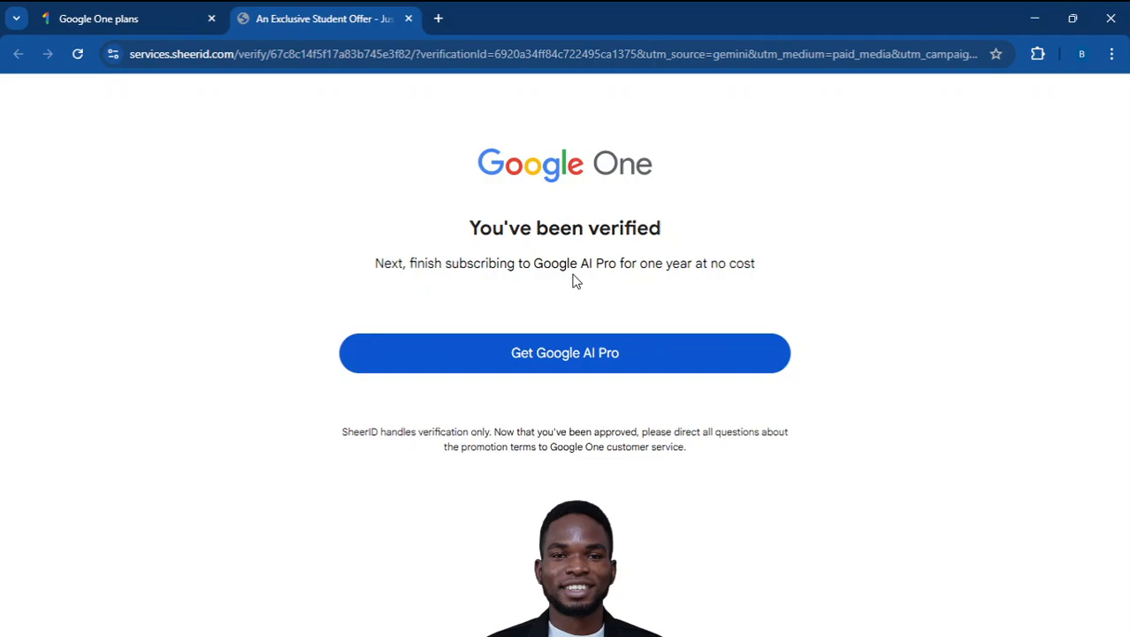
Step: Choose Get Google AI Pro, claim the student offer, and agree to the Terms of Service
left_click(606, 367)
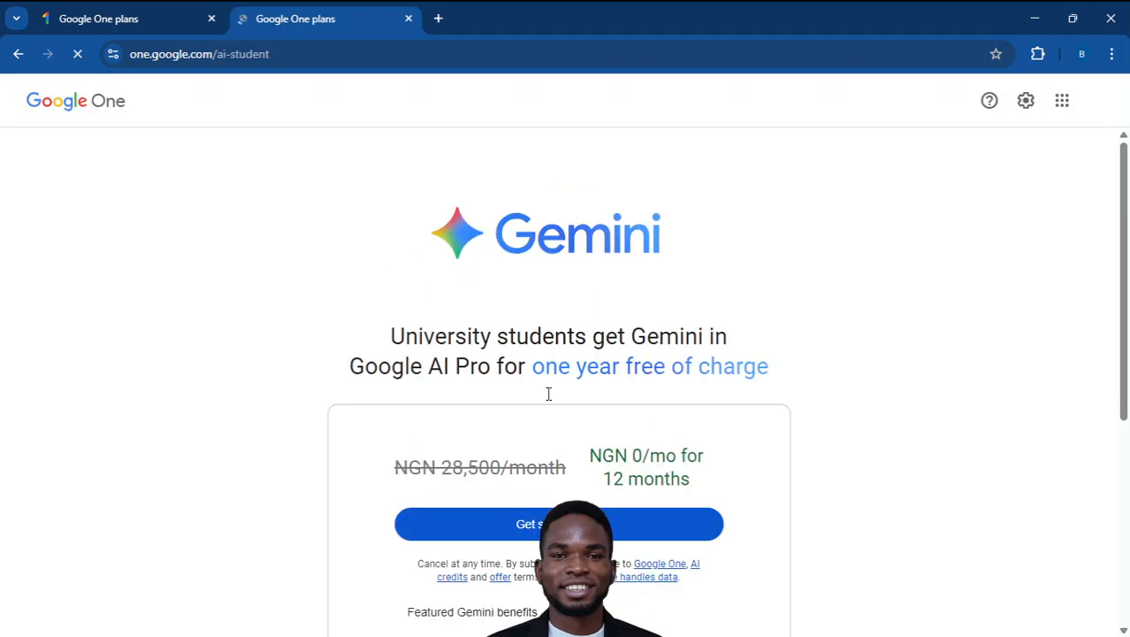
scroll(547, 393, "down", 3)
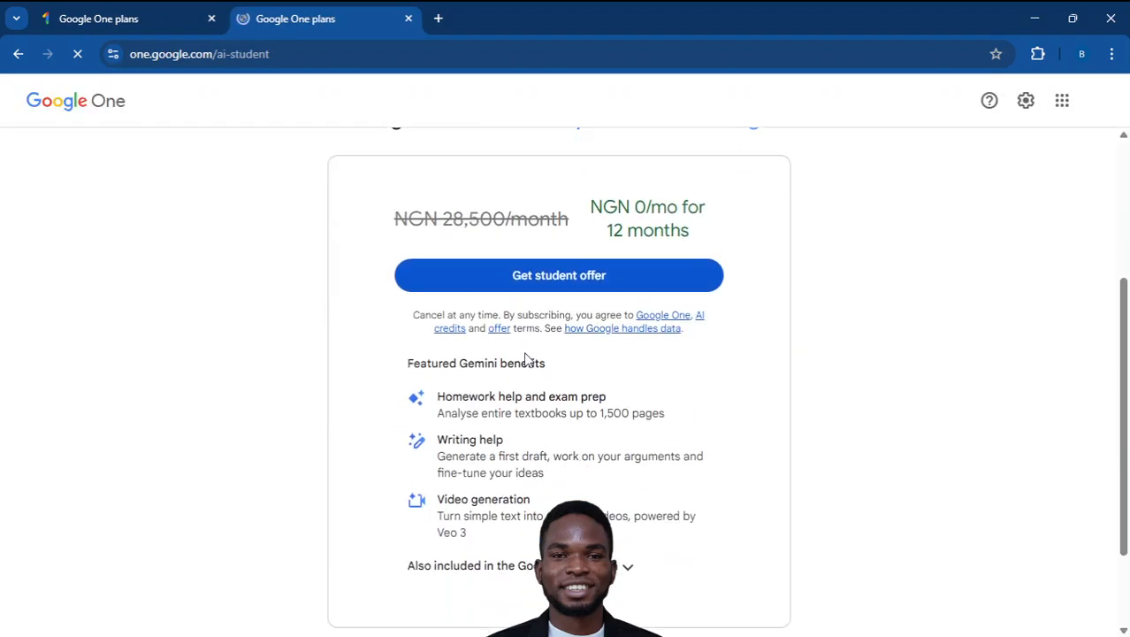
left_click(539, 283)
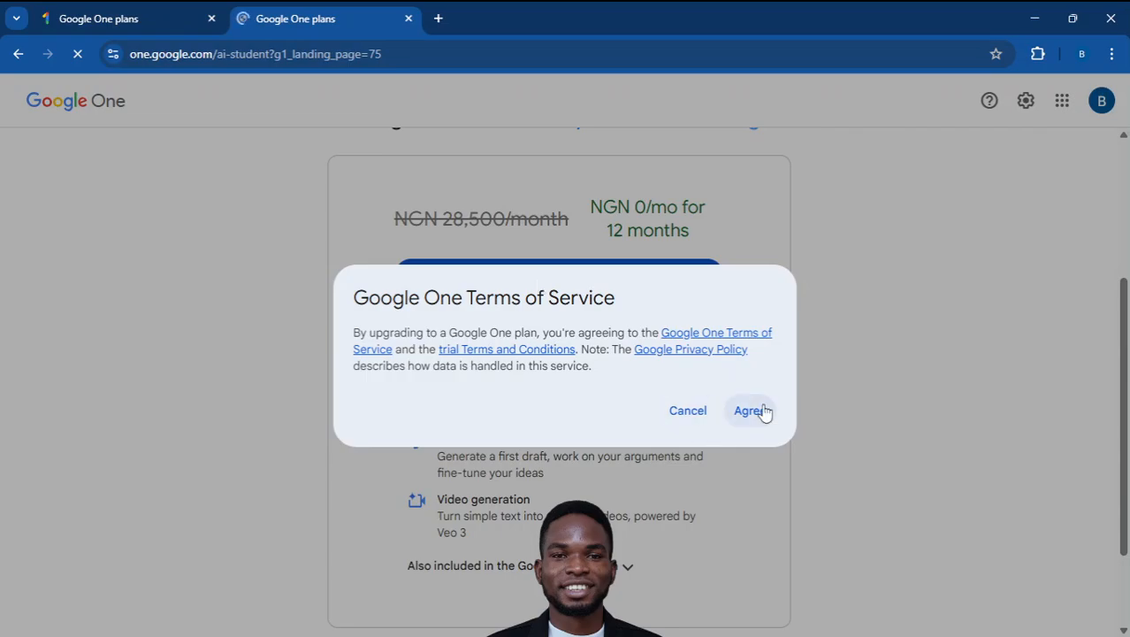
left_click(749, 410)
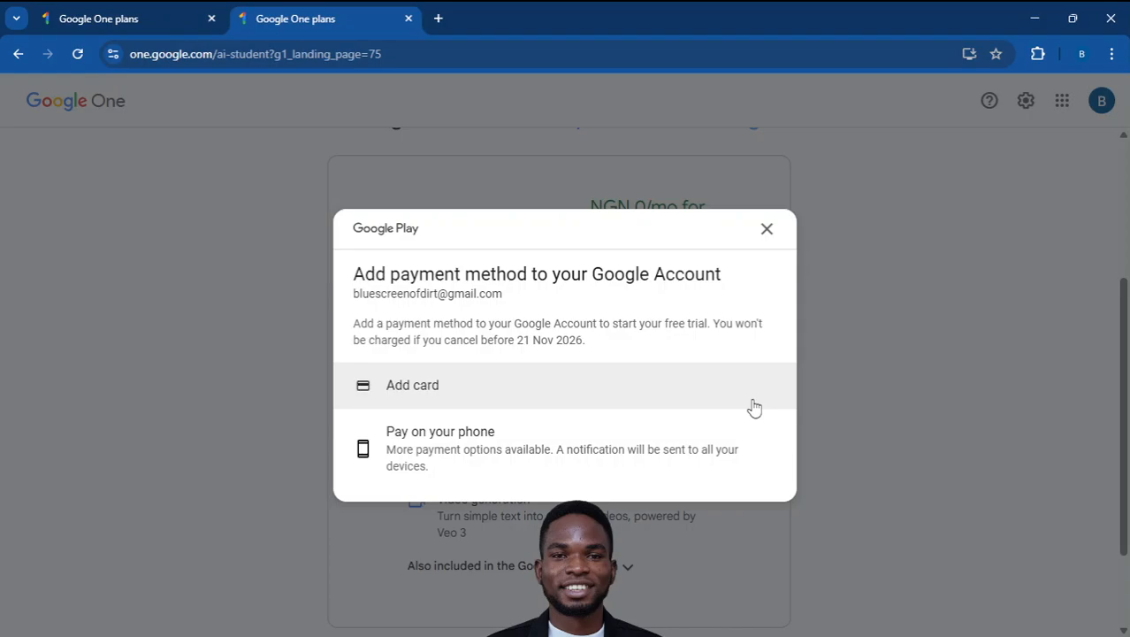
Step: Add a credit or debit card as the payment method for the 12-month free trial
left_click(710, 398)
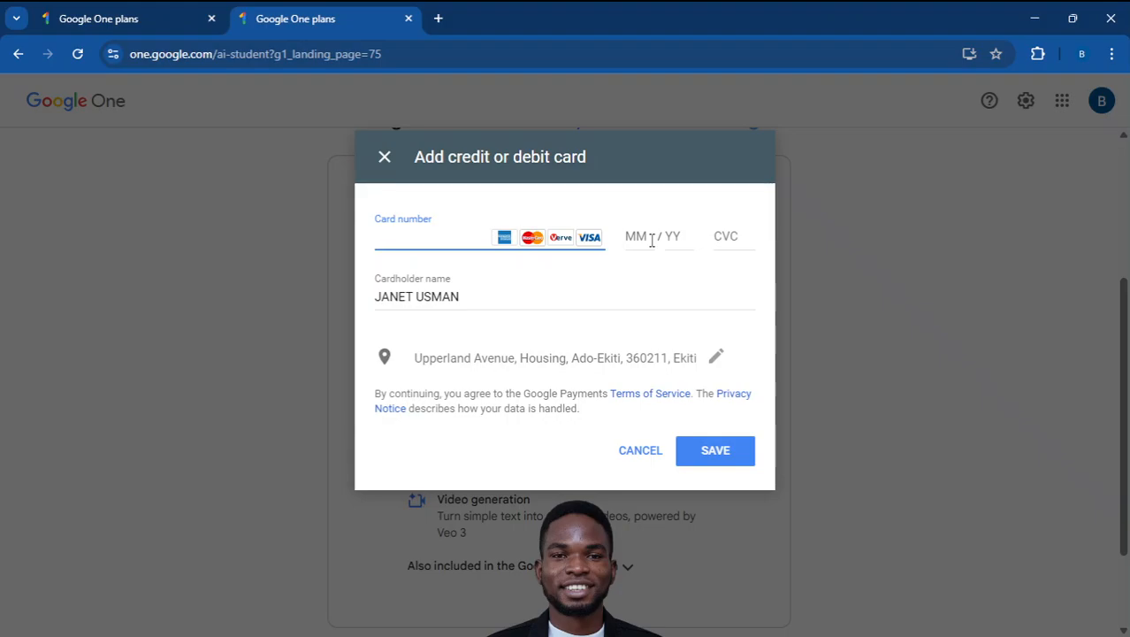
left_click(614, 167)
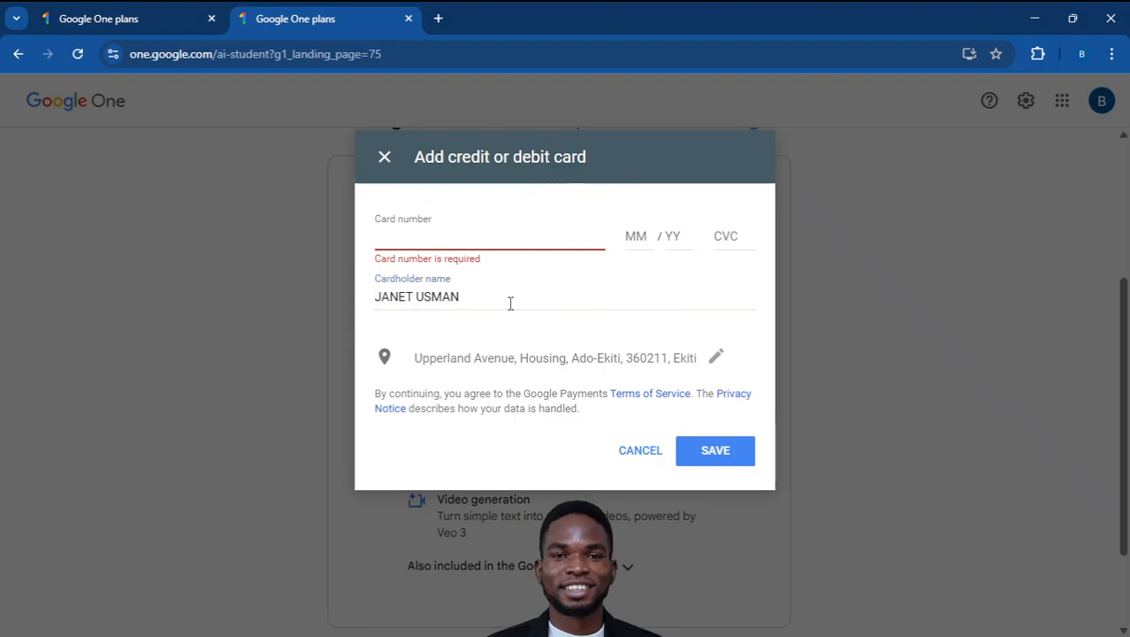
key("Escape")
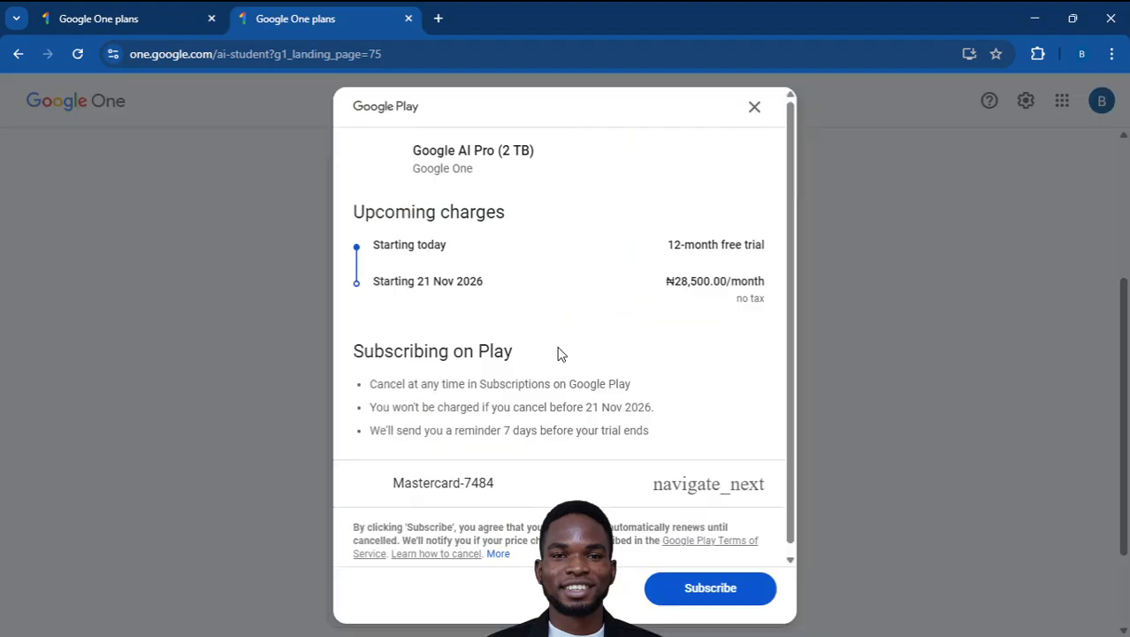
Step: Subscribe to the Google AI Pro (2 TB) 12-month free trial
left_click(720, 590)
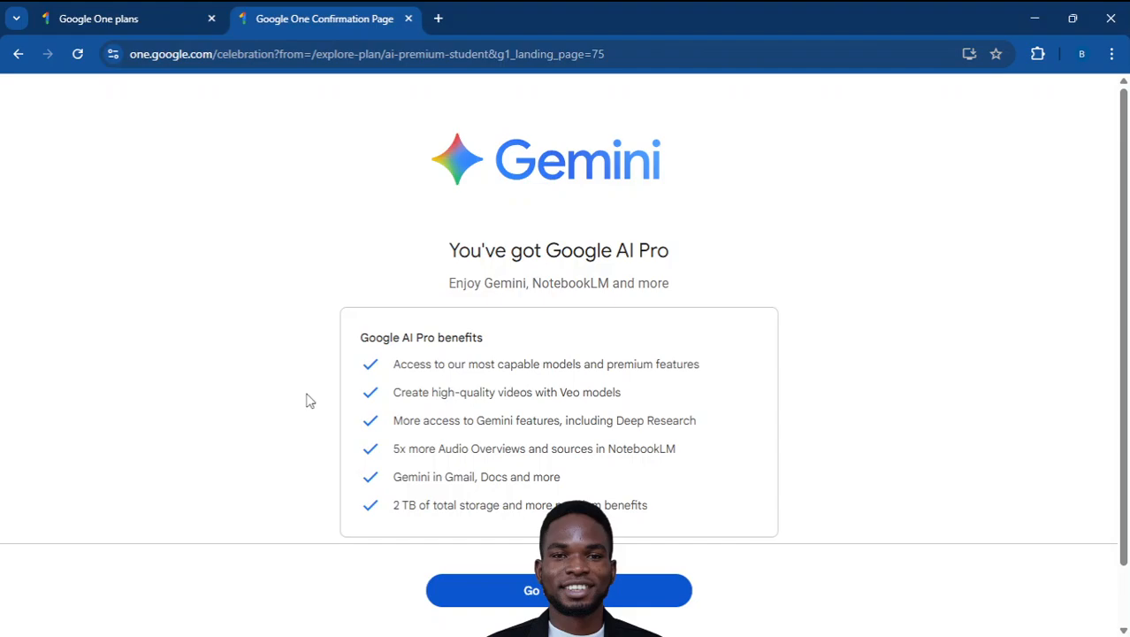
Step: Go to Gemini from the confirmation page and view the PRO home page
left_click(530, 594)
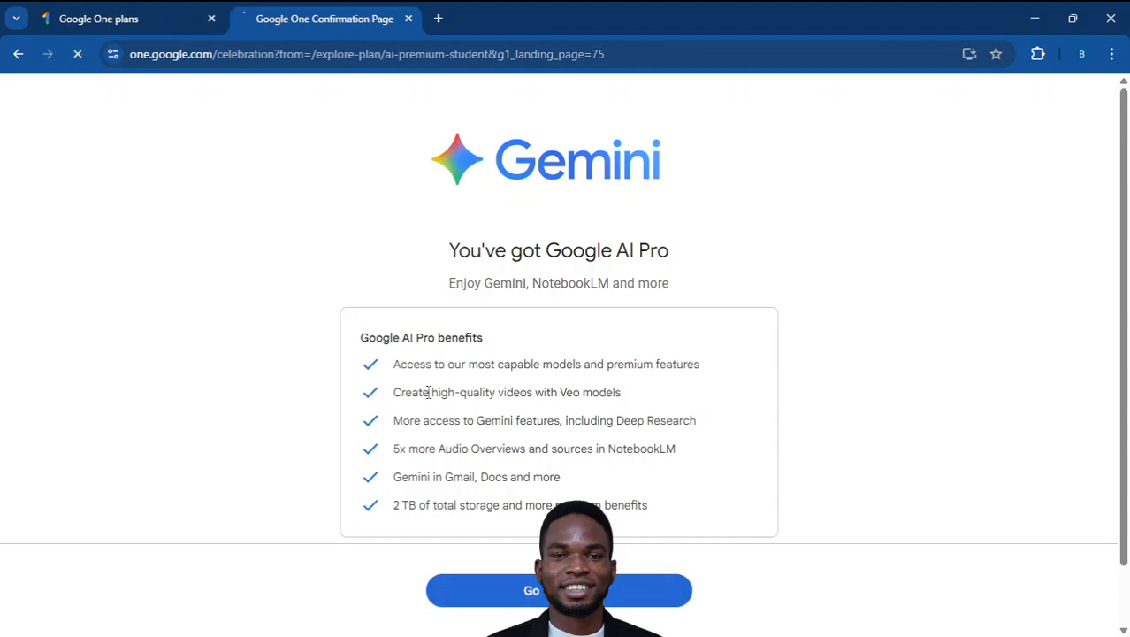
scroll(398, 356, "down", 1)
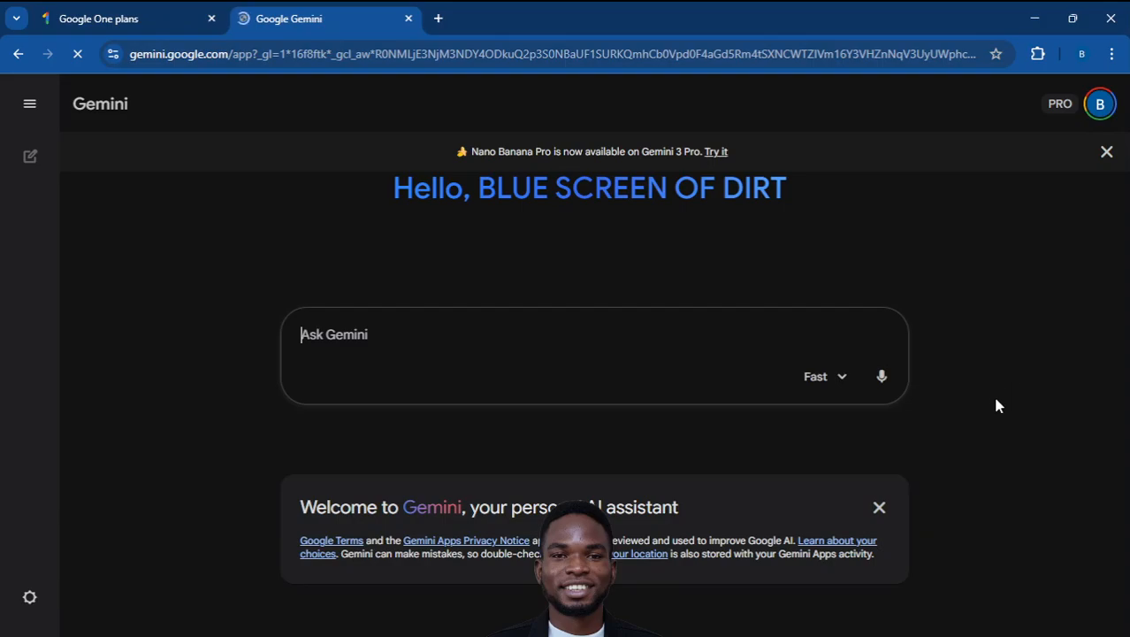
Step: Close the 'Welcome to Gemini' card, leaving the empty Ask Gemini box and PRO badge visible
left_click(879, 513)
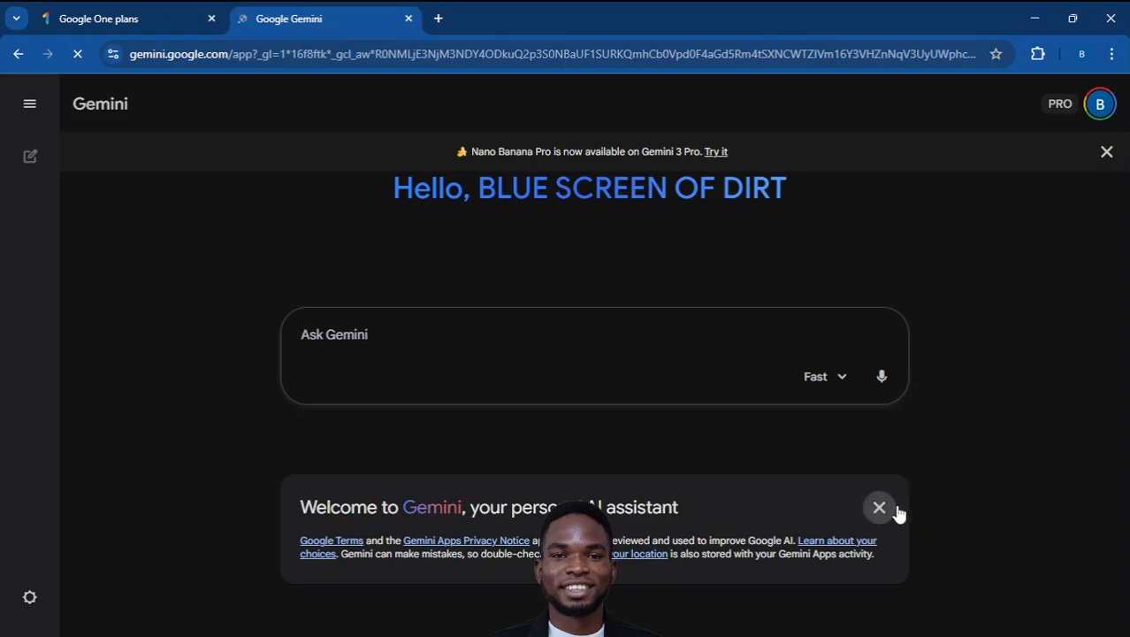